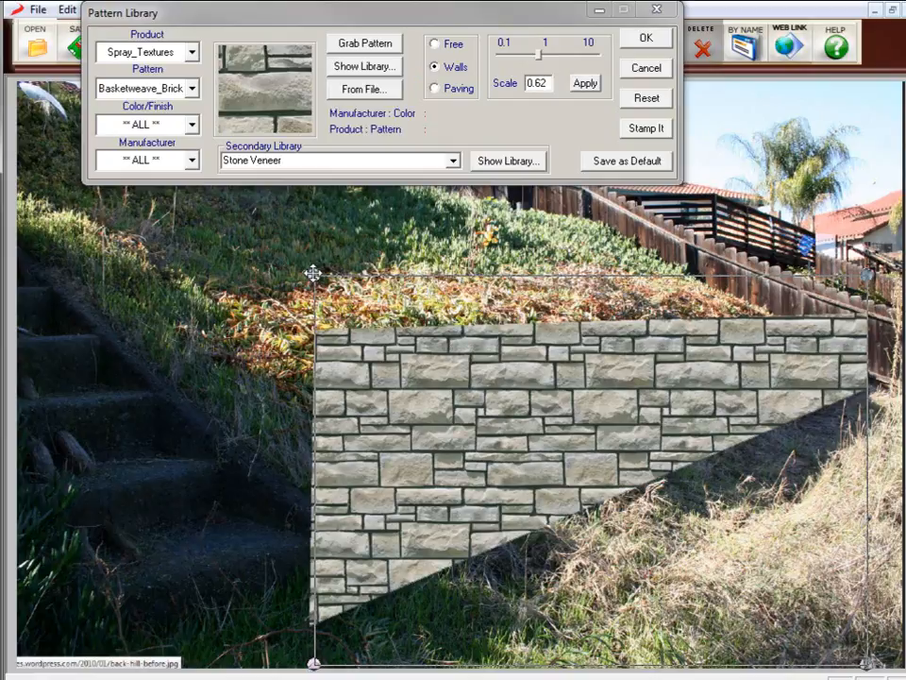
# - Fit the stone pattern's perspective frame to the four corners of the long front wall and accept it at scale 1
pyautogui.moveTo(312, 273); pyautogui.dragTo(209, 261)
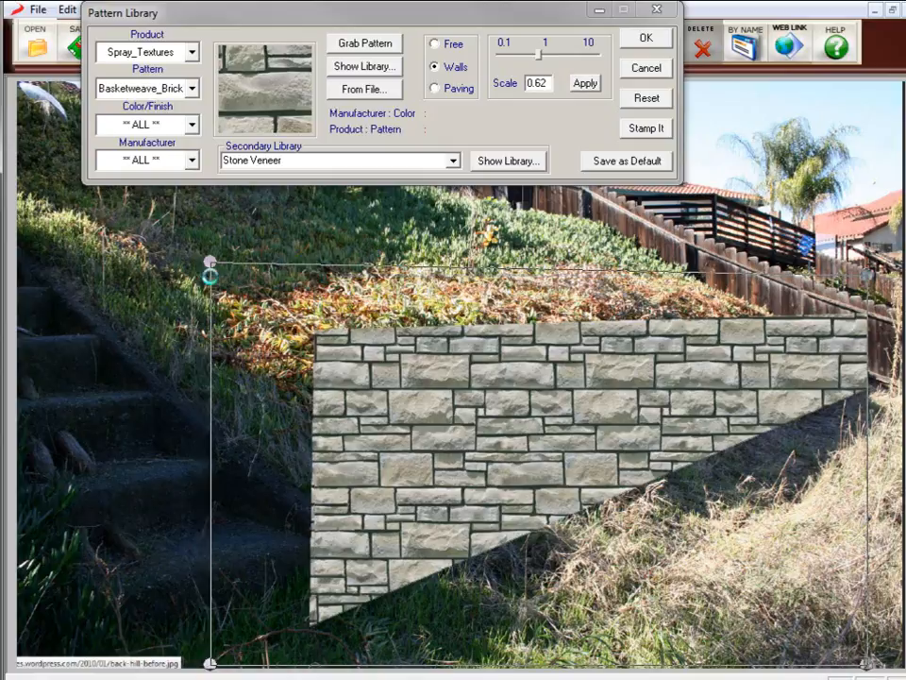
pyautogui.moveTo(210, 665); pyautogui.dragTo(274, 645)
pyautogui.moveTo(867, 664); pyautogui.dragTo(872, 626)
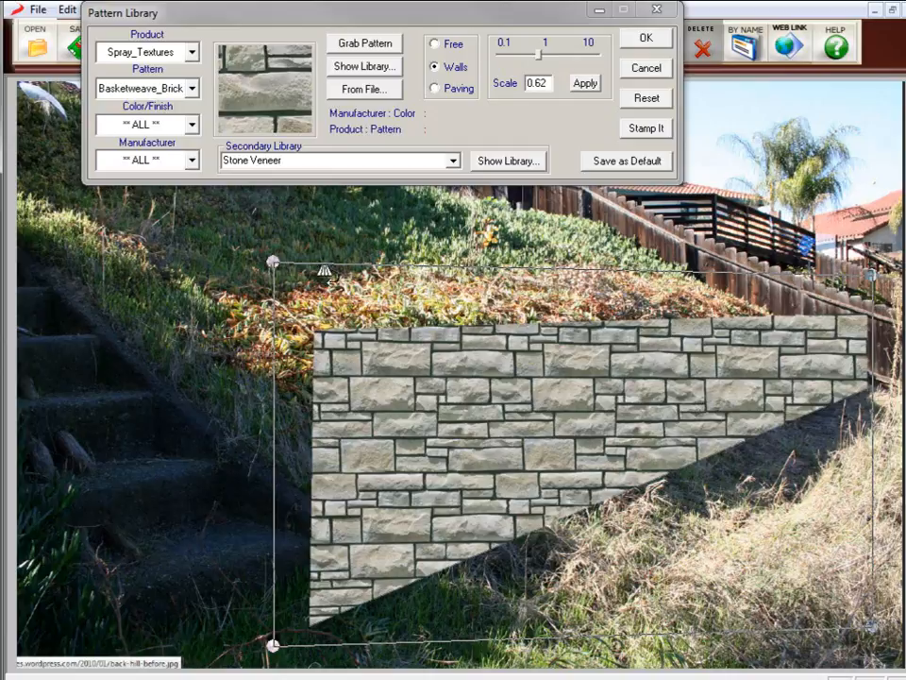
pyautogui.moveTo(276, 265); pyautogui.dragTo(315, 332)
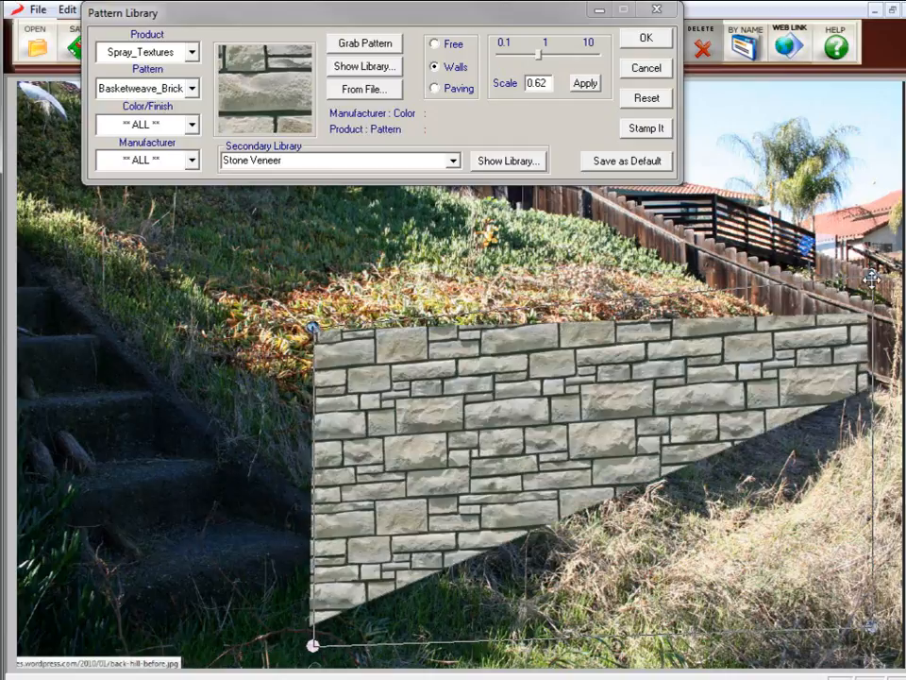
pyautogui.moveTo(872, 273); pyautogui.dragTo(866, 311)
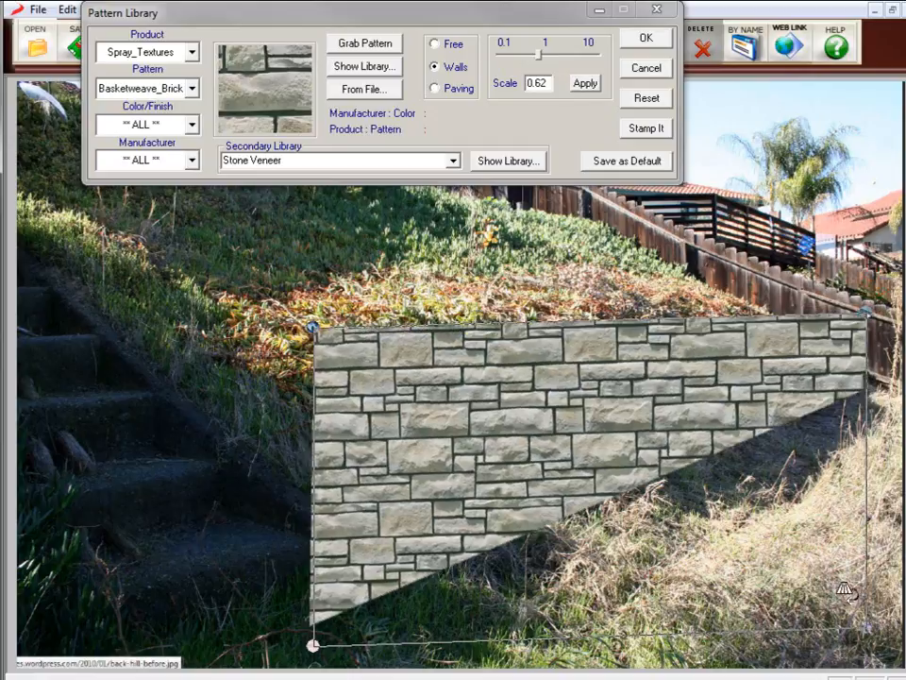
pyautogui.moveTo(854, 629); pyautogui.dragTo(871, 388)
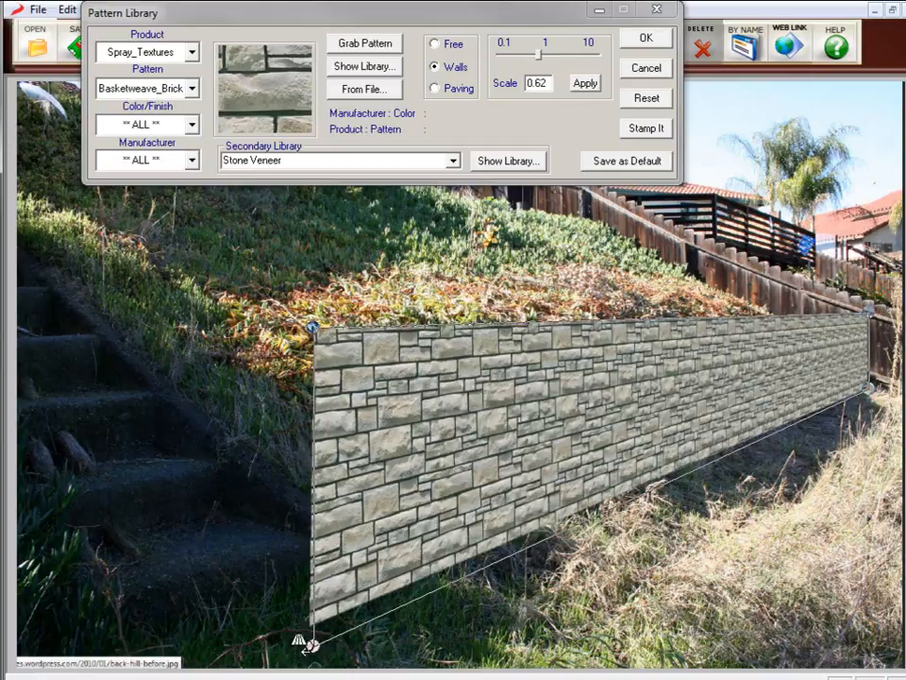
pyautogui.moveTo(312, 647); pyautogui.dragTo(312, 627)
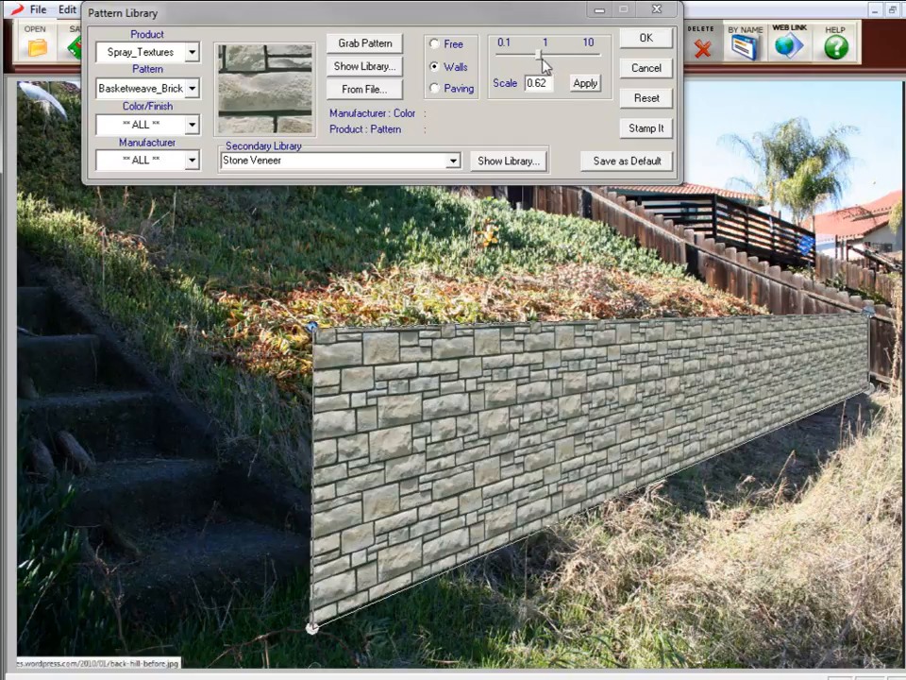
pyautogui.moveTo(542, 64); pyautogui.dragTo(547, 66)
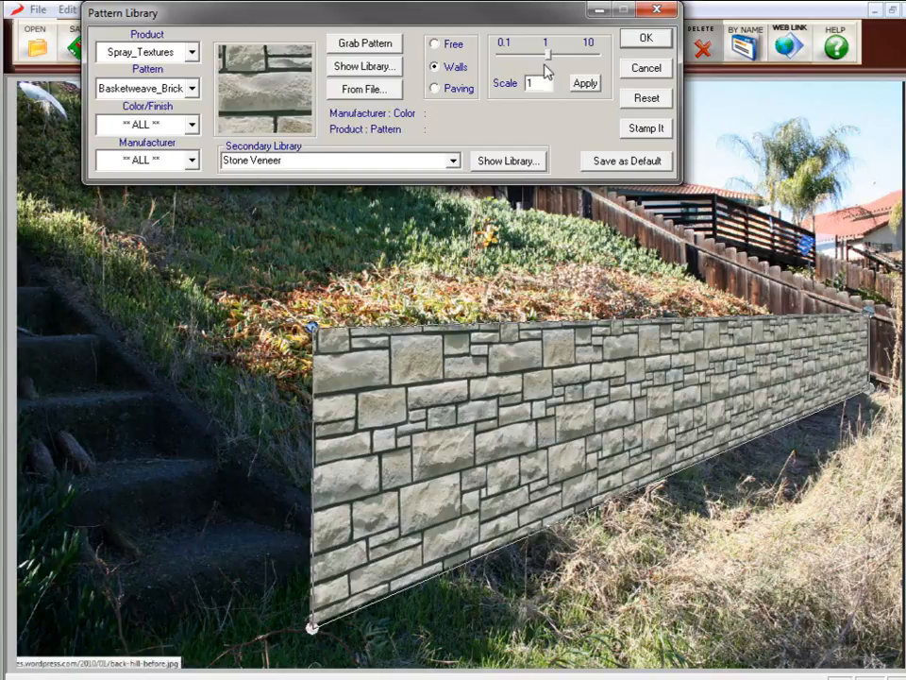
pyautogui.click(646, 37)
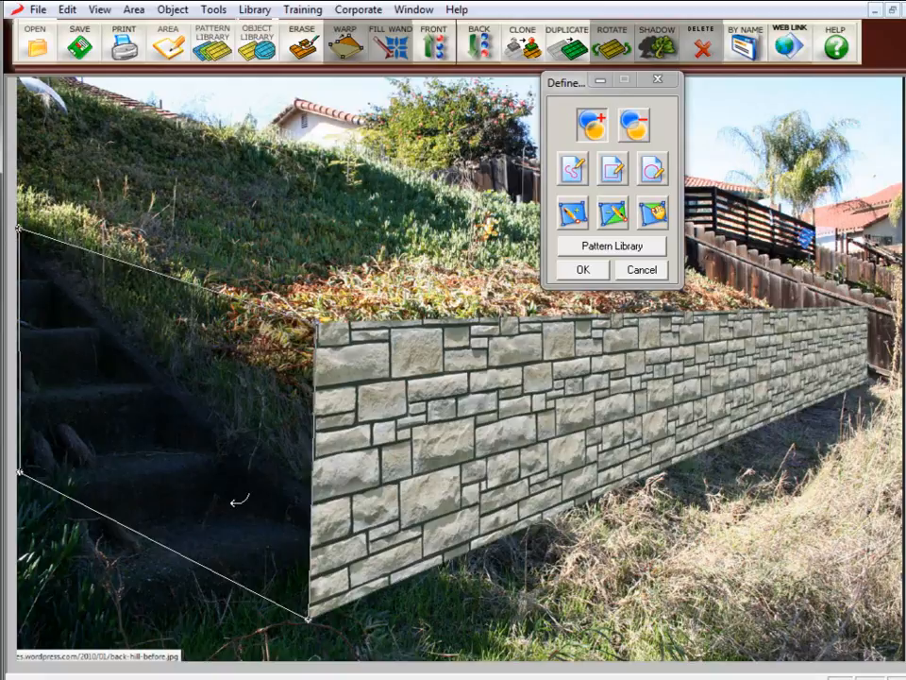
# - Fill the adjoining side wall area with the stone pattern grabbed from the finished front wall
pyautogui.click(639, 247)
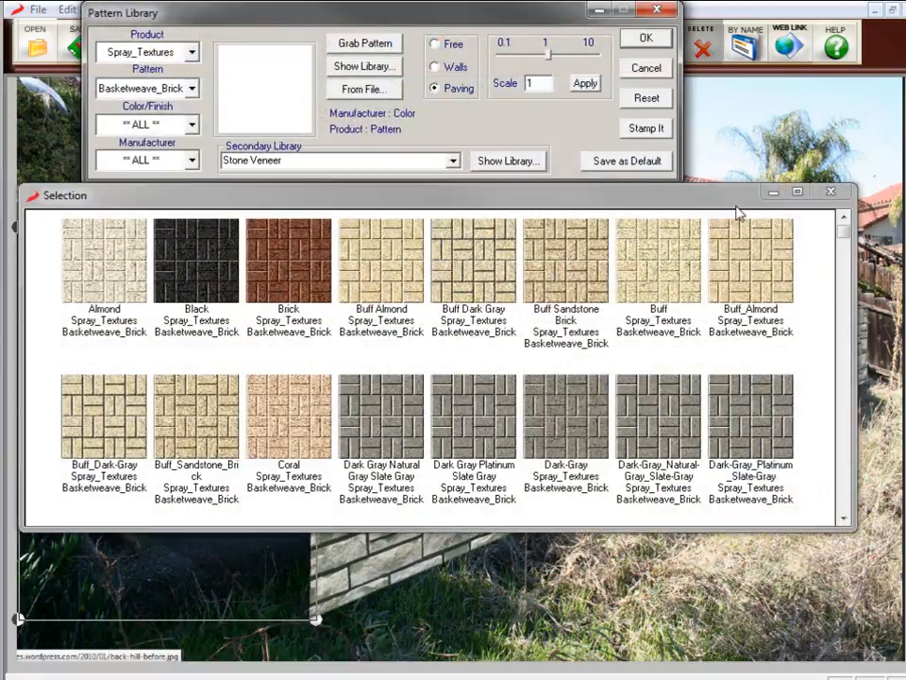
pyautogui.click(830, 192)
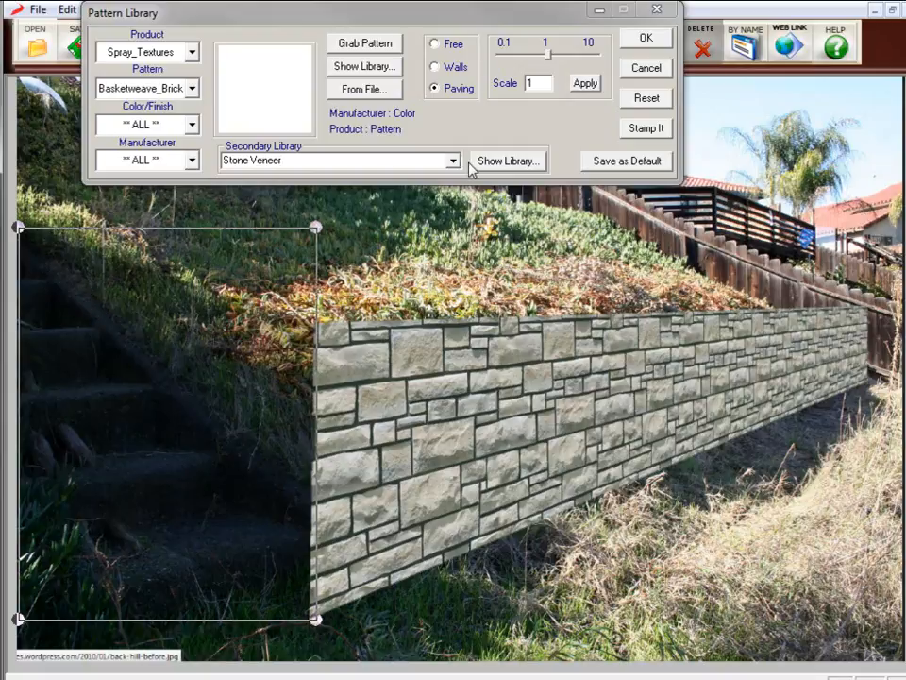
pyautogui.click(369, 48)
pyautogui.click(493, 432)
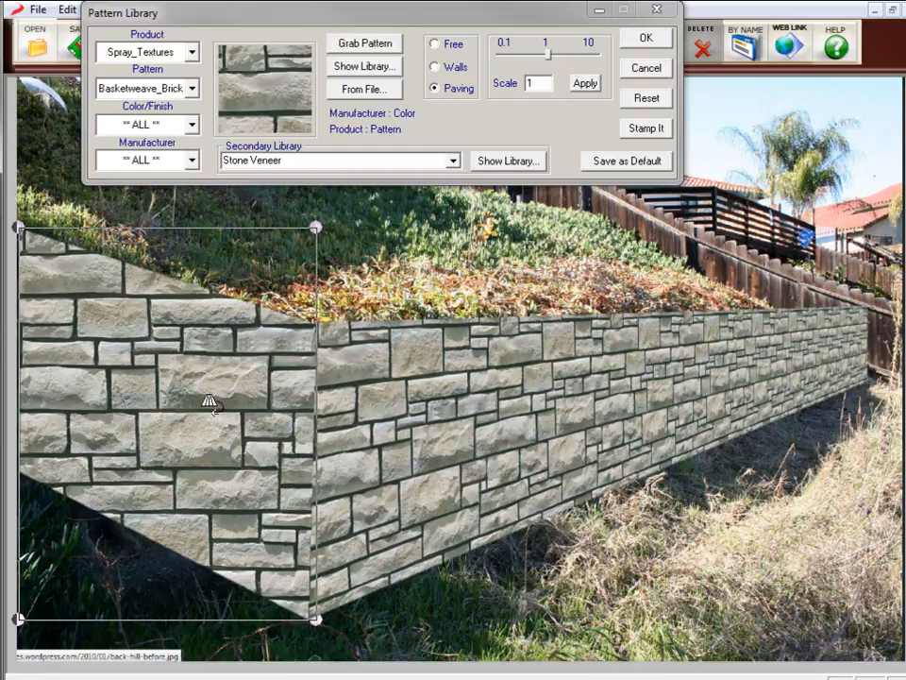
# - Switch the side wall's pattern to Walls perspective and fit its frame to the sloping top and bottom edges
pyautogui.click(433, 66)
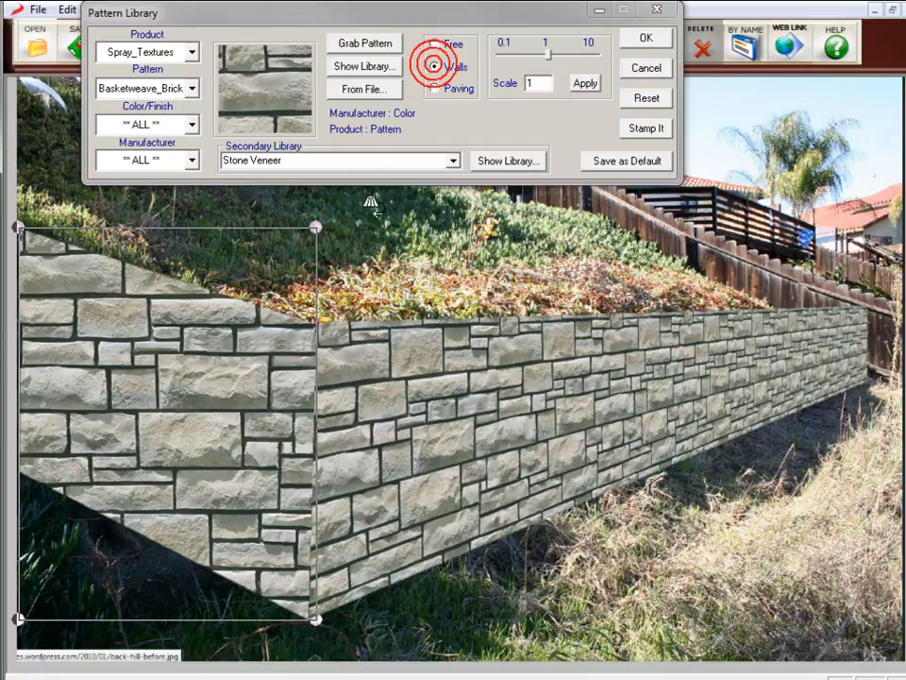
pyautogui.moveTo(316, 228); pyautogui.dragTo(317, 321)
pyautogui.moveTo(19, 620); pyautogui.dragTo(18, 470)
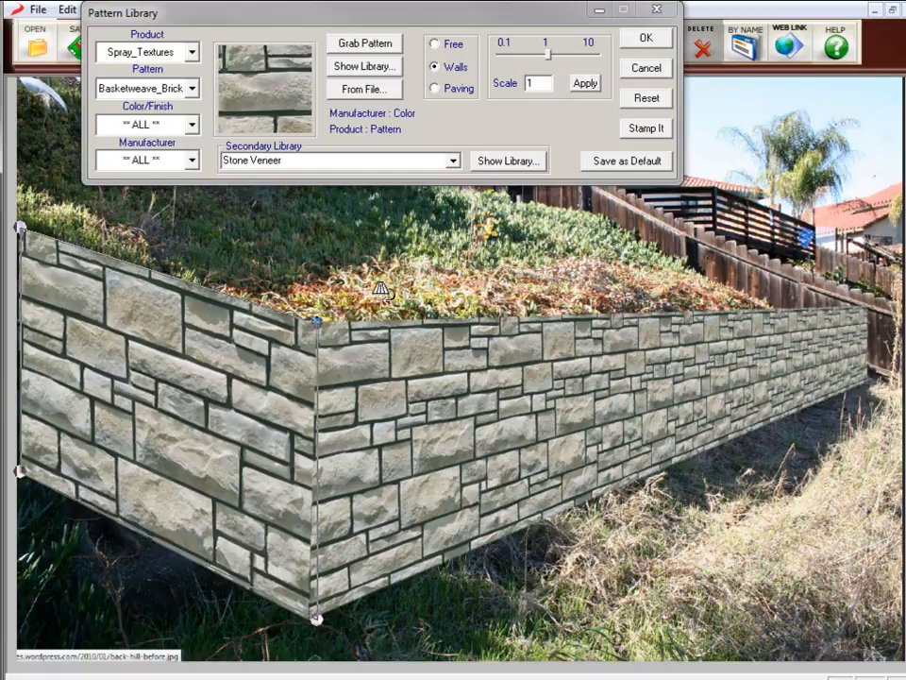
pyautogui.moveTo(551, 58); pyautogui.dragTo(547, 60)
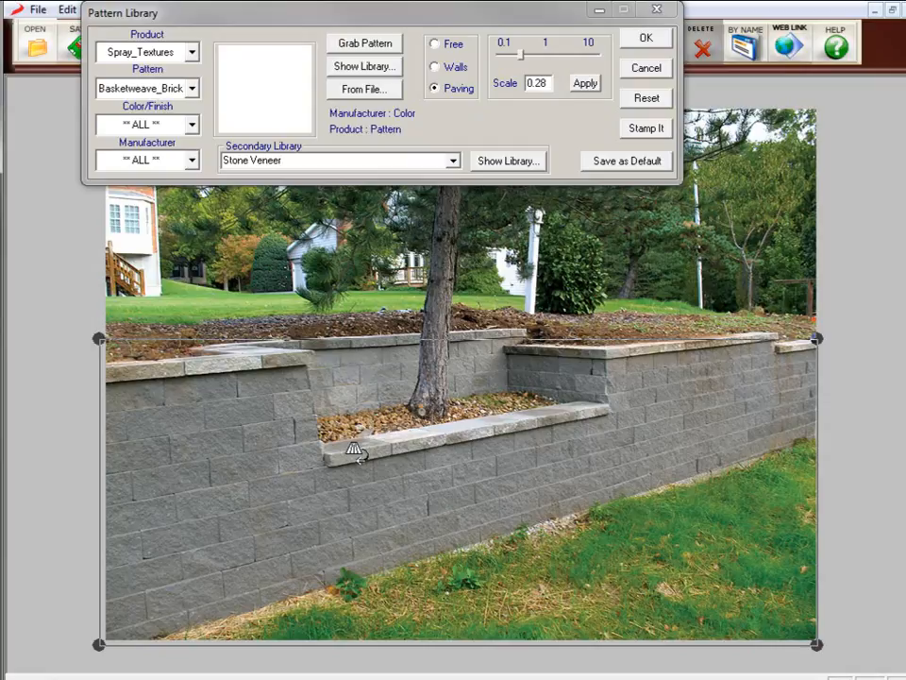
# - Fill the grey block retaining wall with the Oxford_Charcoal pattern from the Wall_Random folder
pyautogui.click(389, 97)
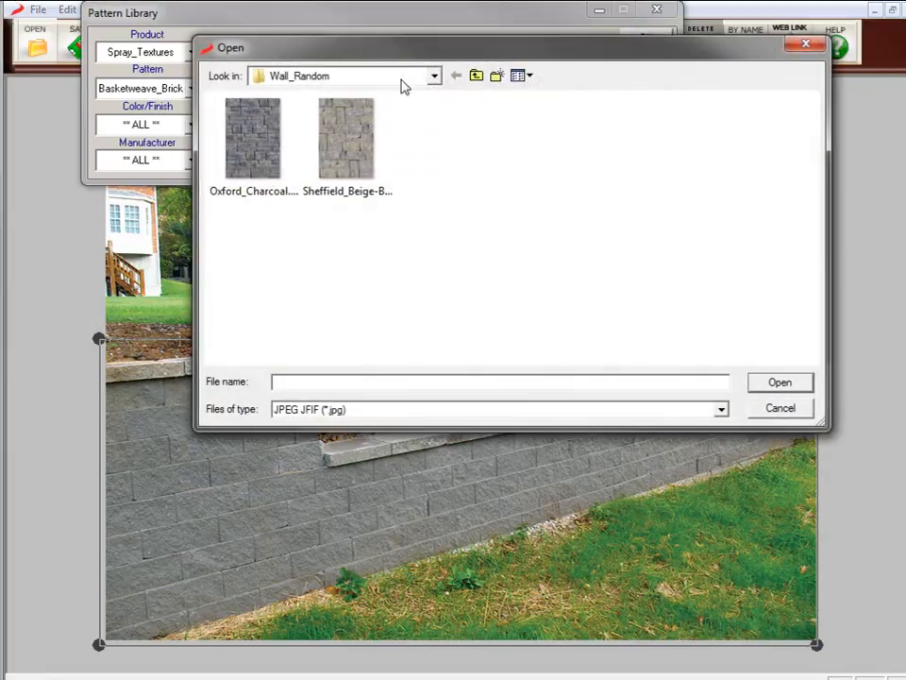
pyautogui.click(434, 76)
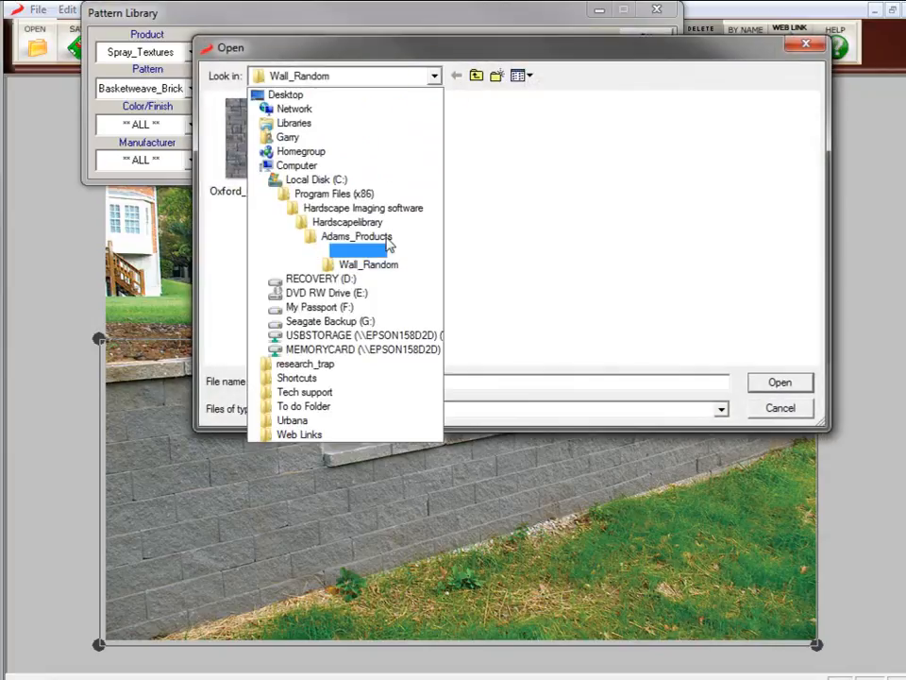
pyautogui.click(385, 267)
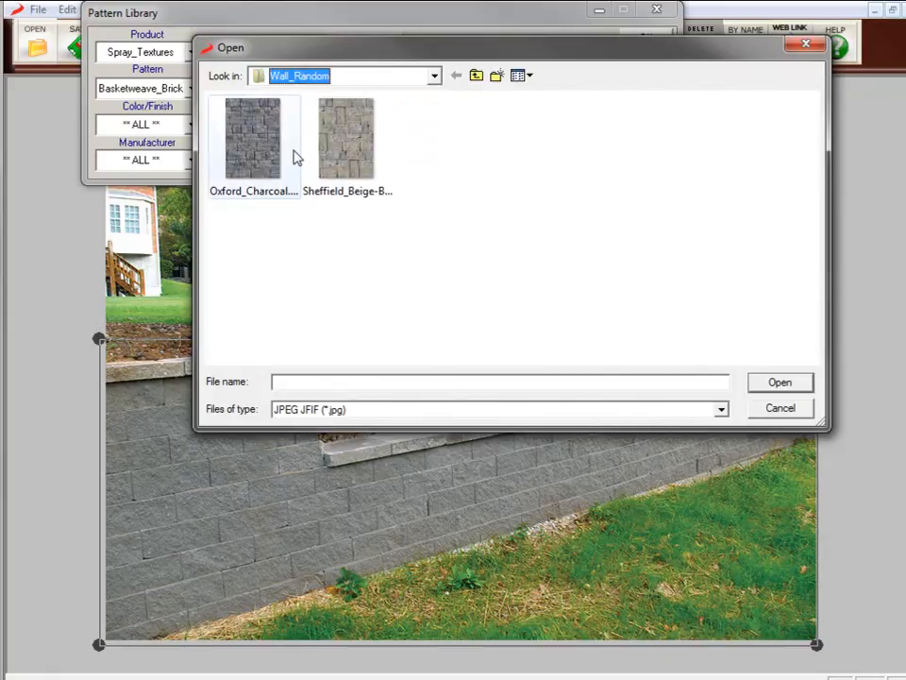
pyautogui.doubleClick(253, 141)
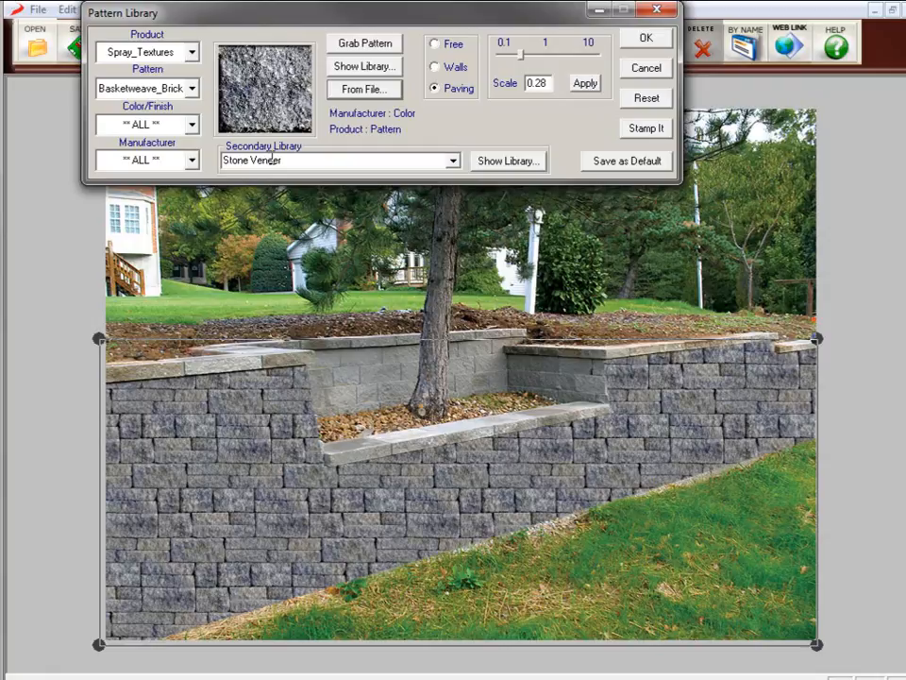
# - Apply Walls perspective to the charcoal pattern and align its frame with the wall's receding courses
pyautogui.click(459, 68)
pyautogui.moveTo(812, 644); pyautogui.dragTo(797, 451)
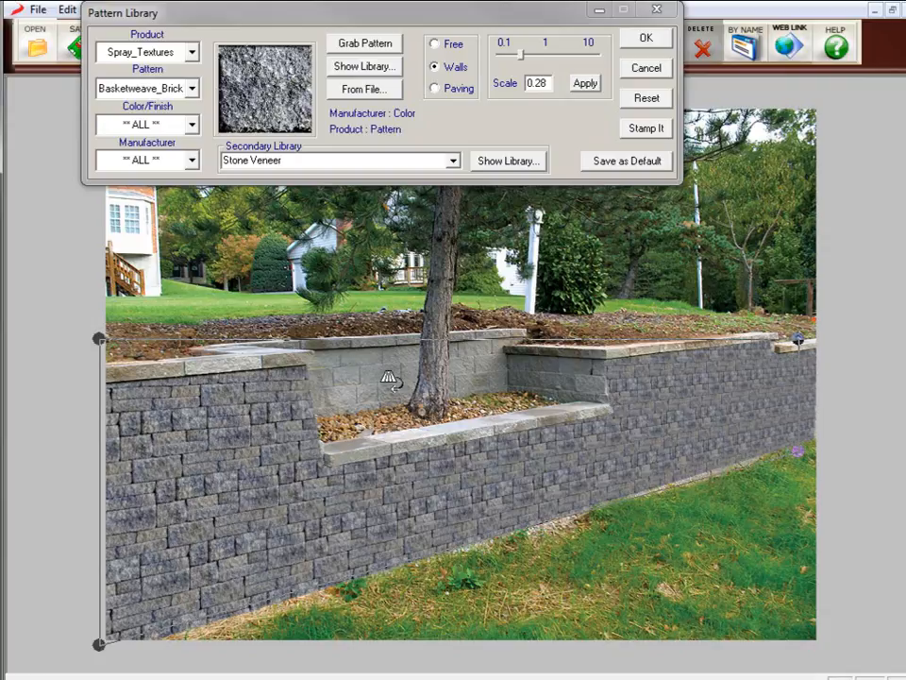
pyautogui.moveTo(98, 342); pyautogui.dragTo(95, 382)
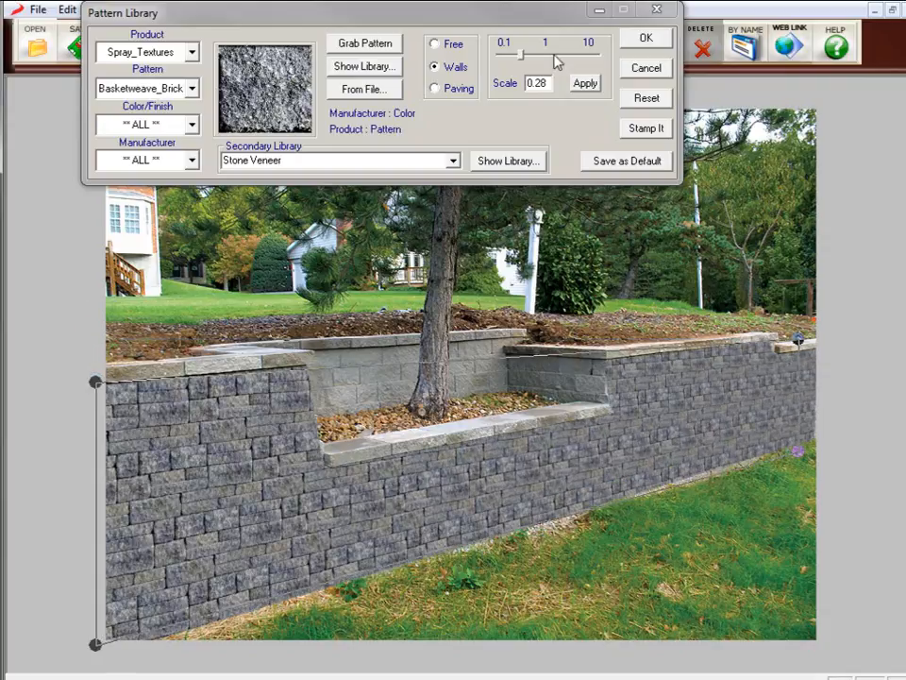
# - Try the charcoal wall pattern at scales of 0.37, 0.46 and 0.29
pyautogui.moveTo(522, 61); pyautogui.dragTo(530, 64)
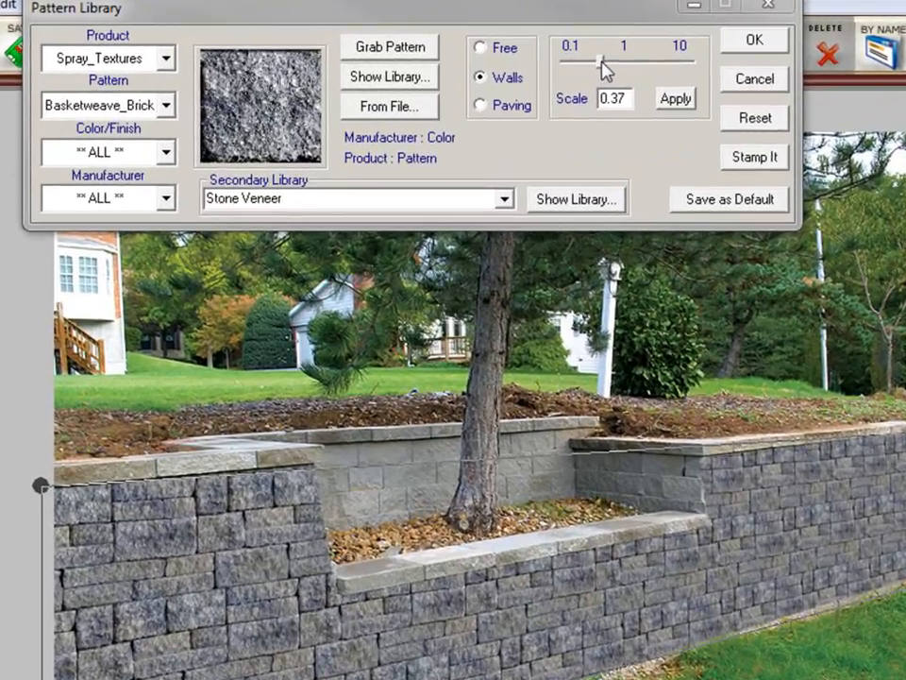
pyautogui.moveTo(604, 67)
pyautogui.mouseDown()
pyautogui.moveTo(645, 77)
pyautogui.moveTo(639, 67)
pyautogui.moveTo(610, 74)
pyautogui.mouseUp()
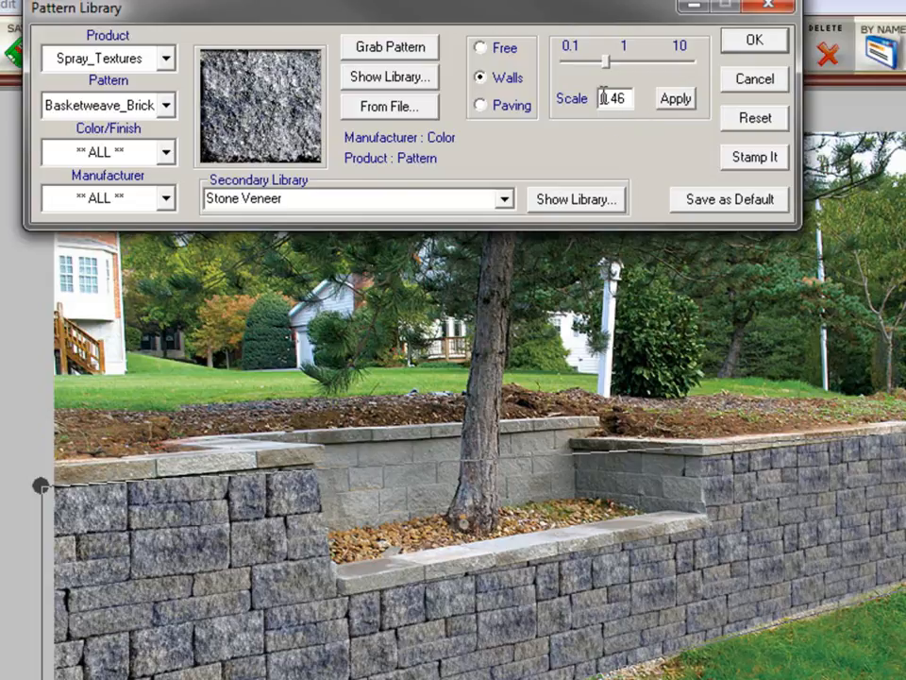
pyautogui.moveTo(606, 61)
pyautogui.mouseDown()
pyautogui.moveTo(587, 65)
pyautogui.moveTo(596, 75)
pyautogui.mouseUp()
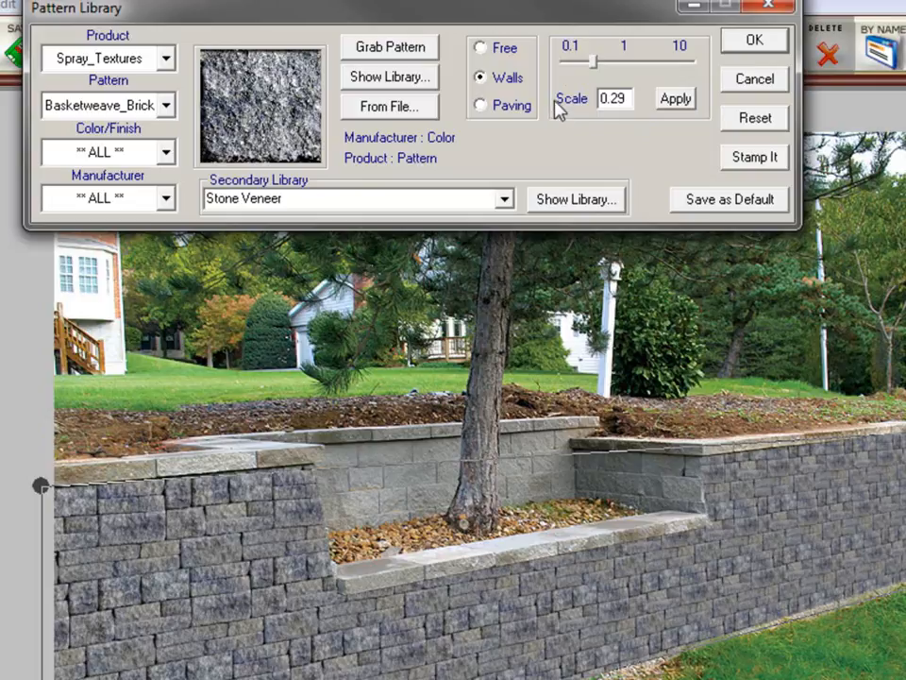
# - Set the charcoal wall pattern's scale to 0.46 and apply it
pyautogui.moveTo(625, 98); pyautogui.dragTo(618, 100)
pyautogui.write('46')
pyautogui.click(677, 102)
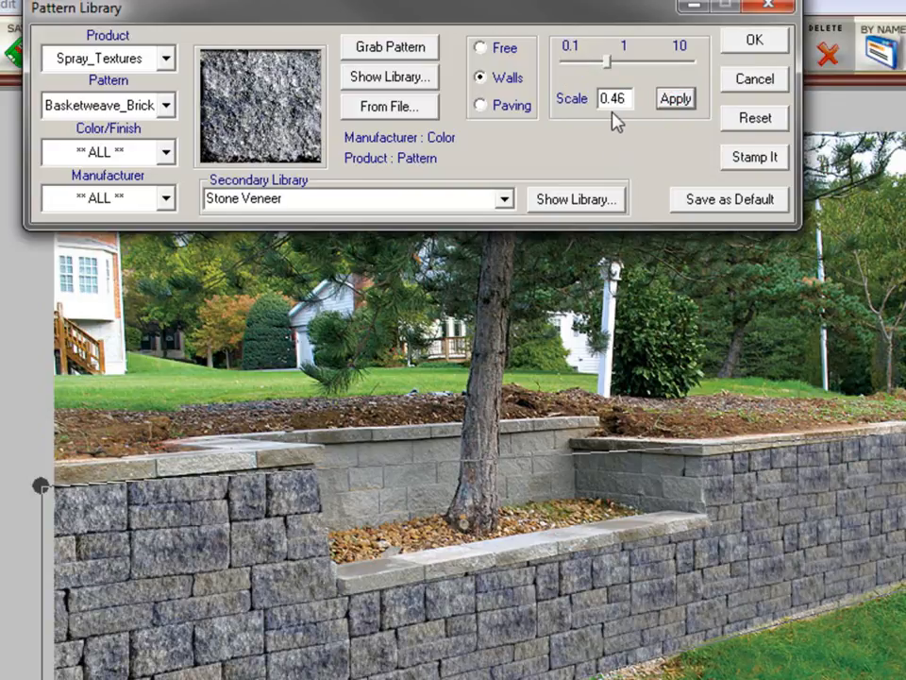
pyautogui.moveTo(609, 65)
pyautogui.mouseDown()
pyautogui.moveTo(639, 73)
pyautogui.moveTo(605, 74)
pyautogui.mouseUp()
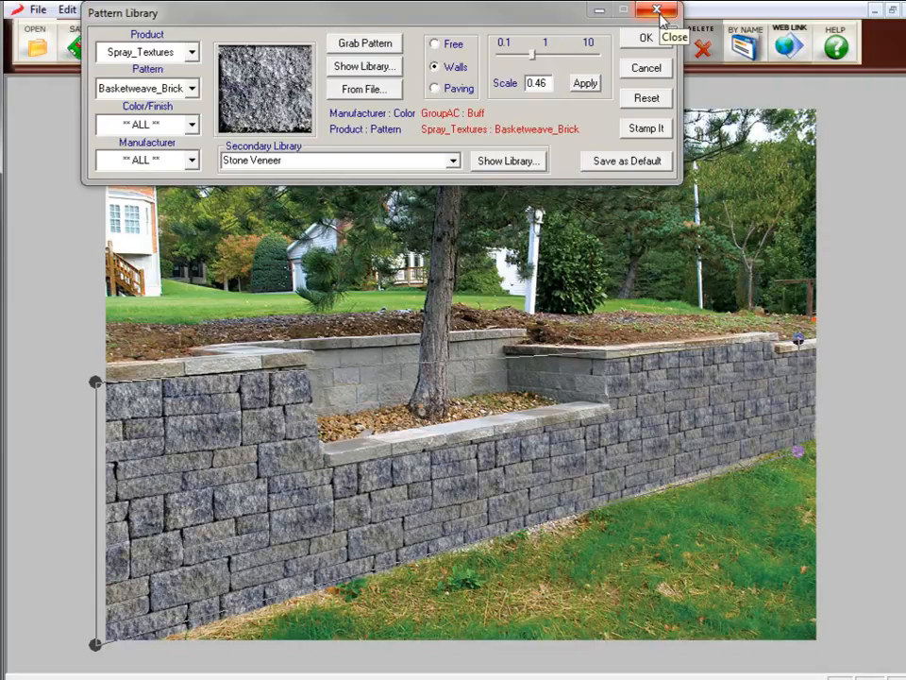
# - Close and reopen the pattern library for the charcoal wall, and reset all its filters to ** ALL **
pyautogui.click(648, 69)
pyautogui.doubleClick(743, 454)
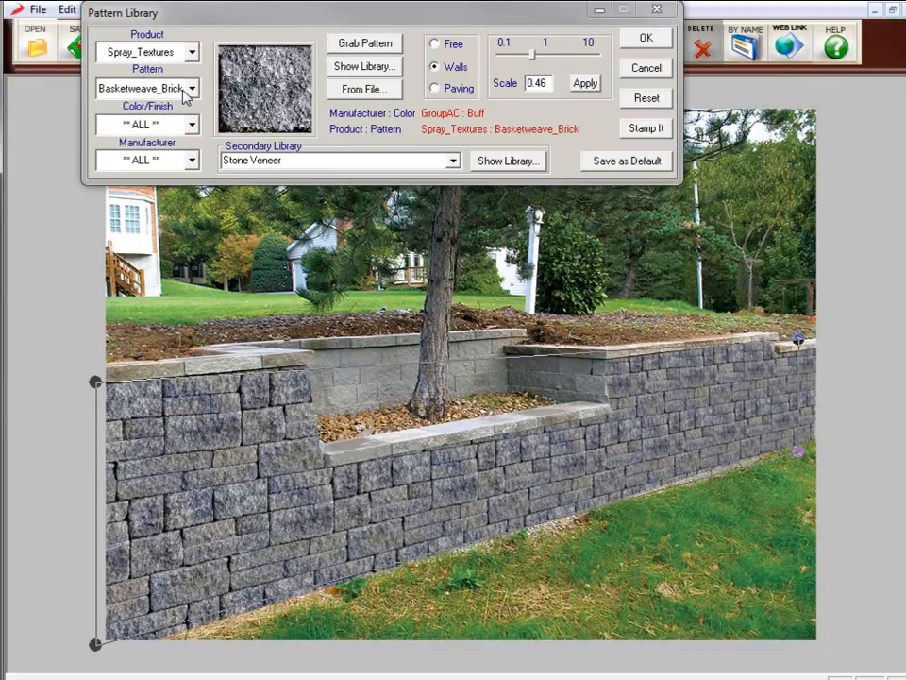
pyautogui.click(660, 68)
pyautogui.click(211, 42)
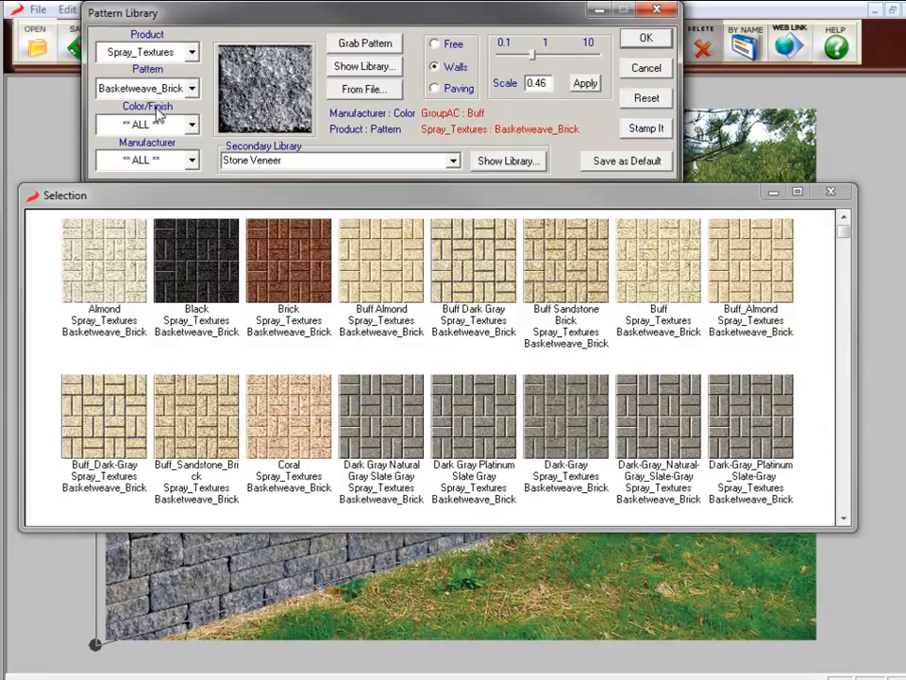
pyautogui.click(642, 97)
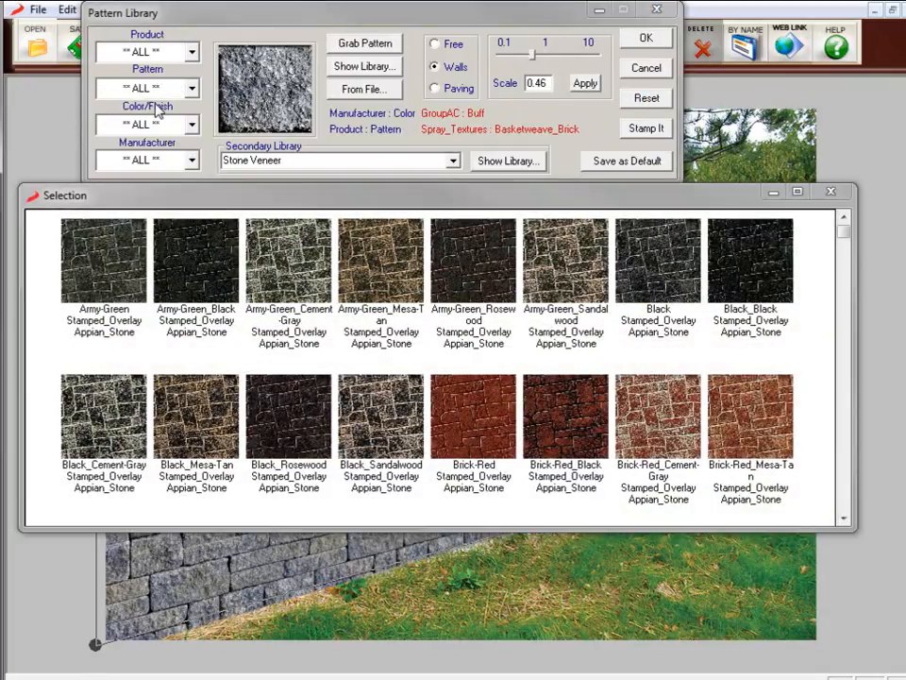
pyautogui.click(648, 70)
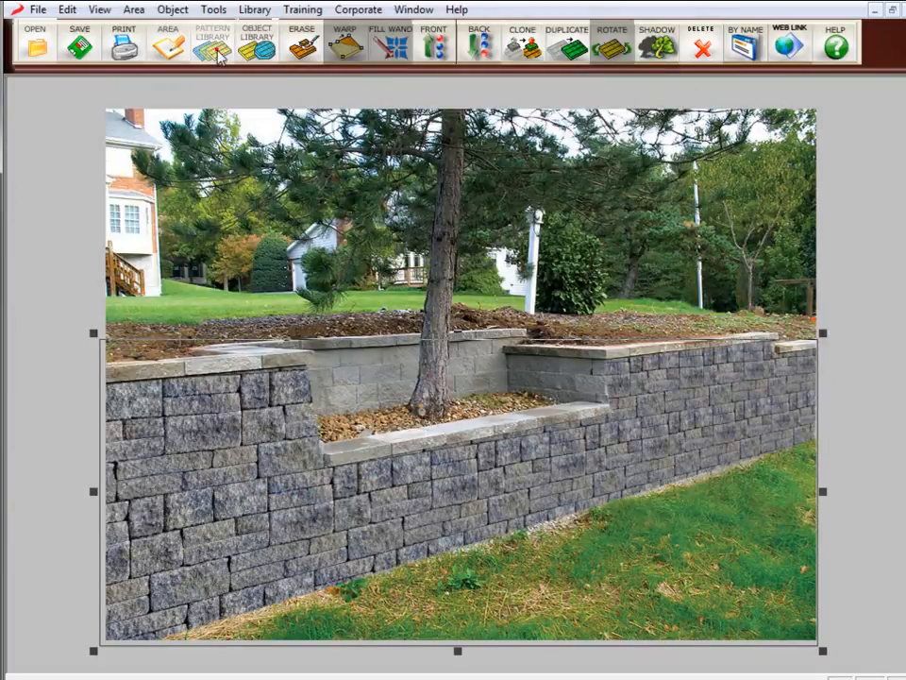
pyautogui.click(216, 53)
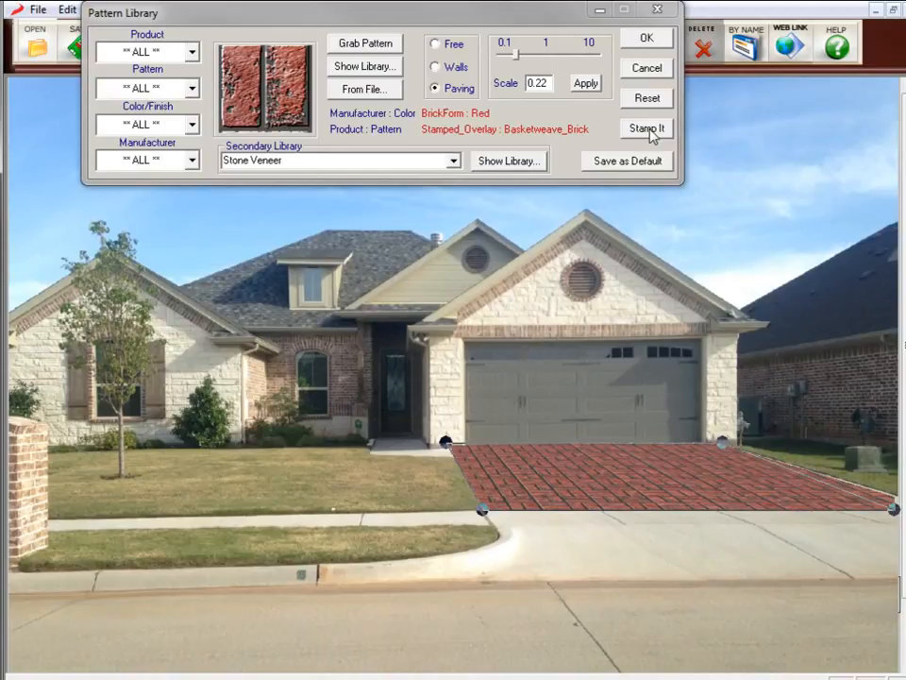
# - Stamp the brick pattern's product label onto the driveway photo and place it in the sky above the house
pyautogui.click(648, 129)
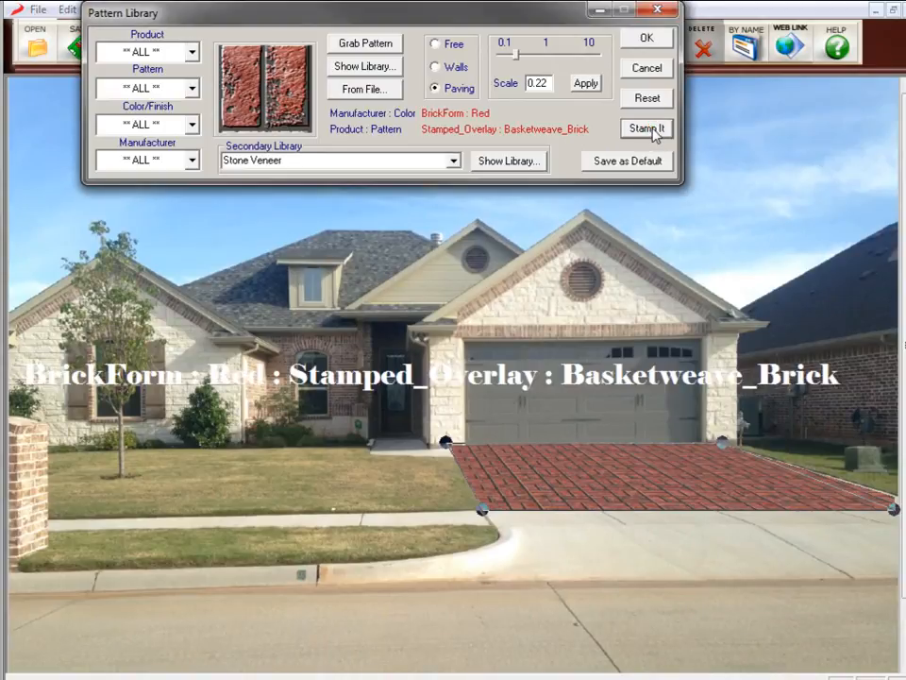
pyautogui.click(642, 42)
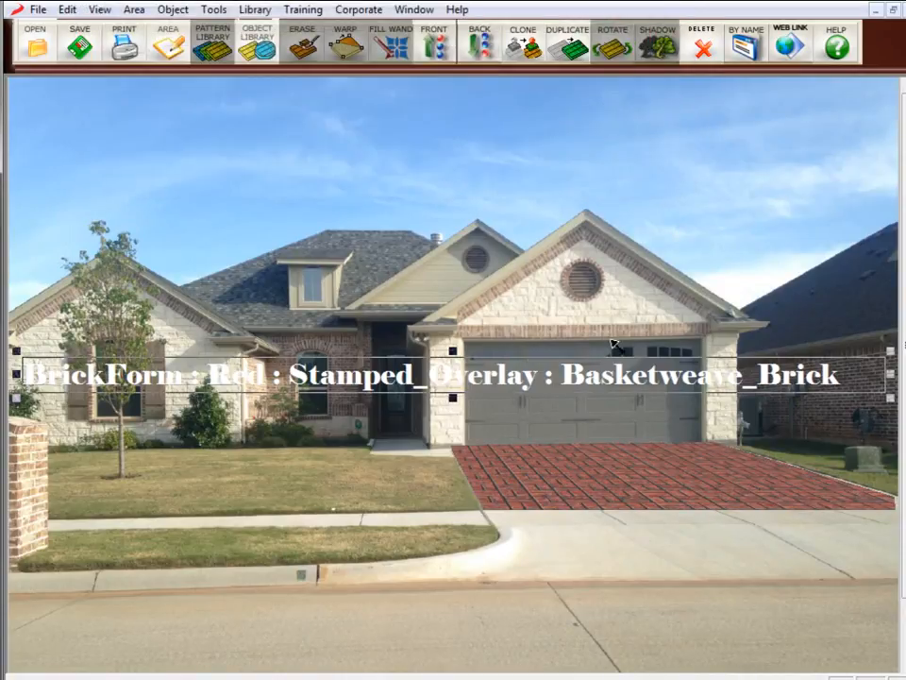
pyautogui.click(609, 375)
pyautogui.click(611, 618)
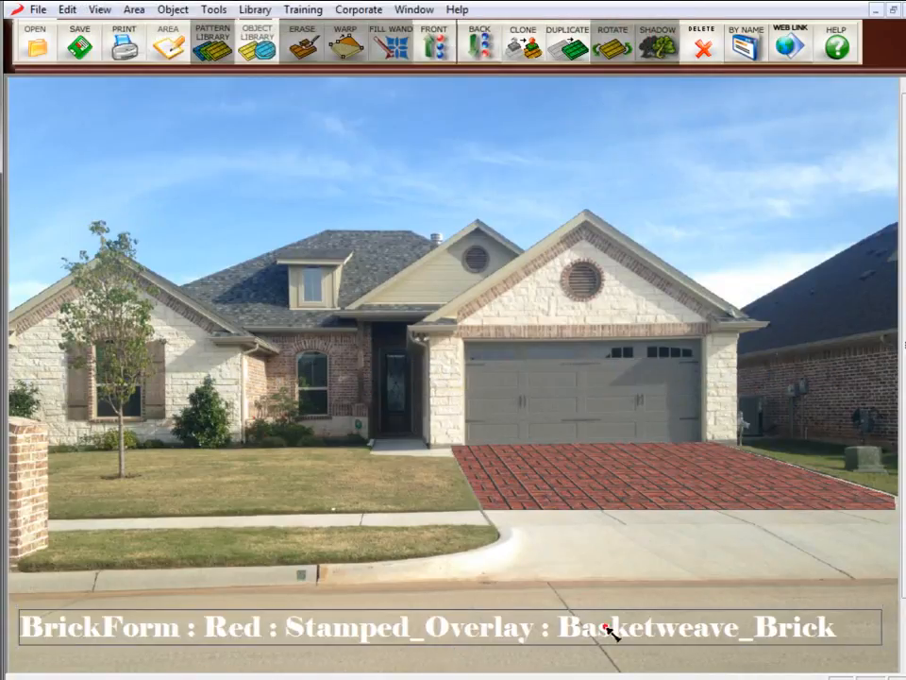
pyautogui.click(616, 155)
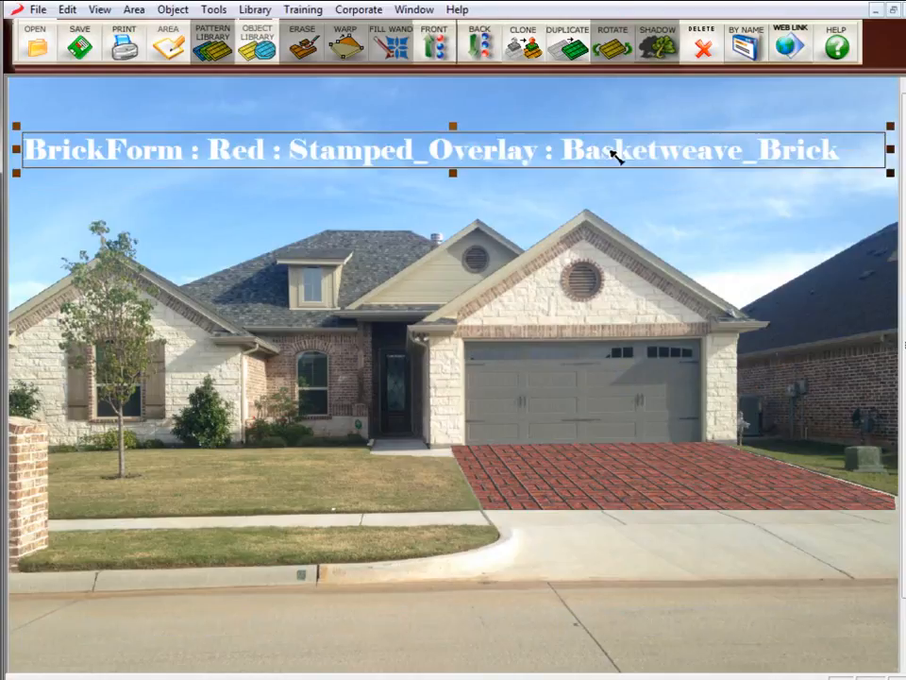
# - Remove "Stamped_Overlay :" from the label so it reads "BrickForm : Red : Basketweave_Brick", leaving its font as it is
pyautogui.doubleClick(540, 152)
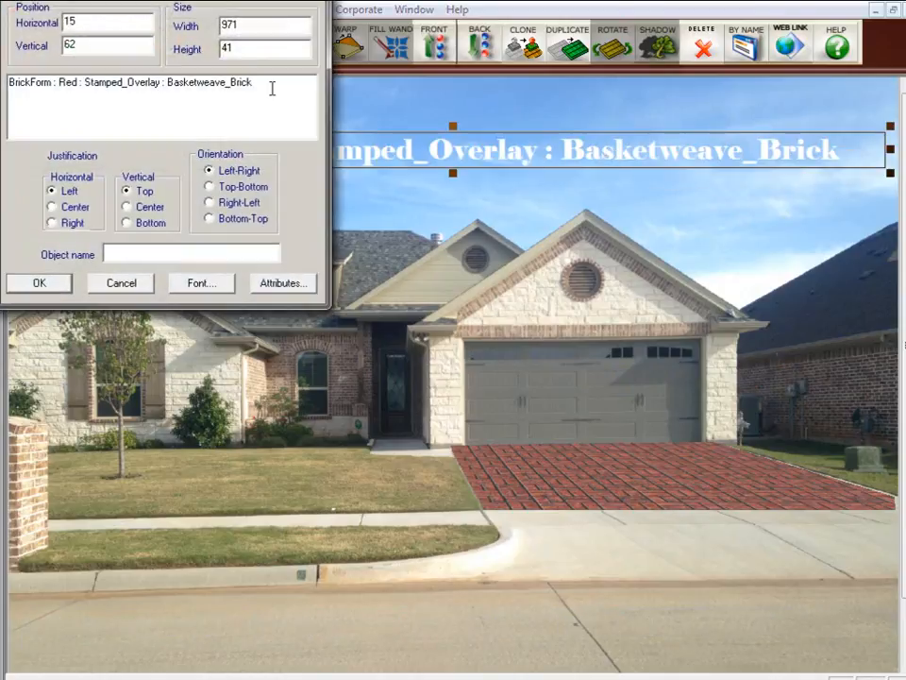
pyautogui.moveTo(166, 86); pyautogui.dragTo(90, 83)
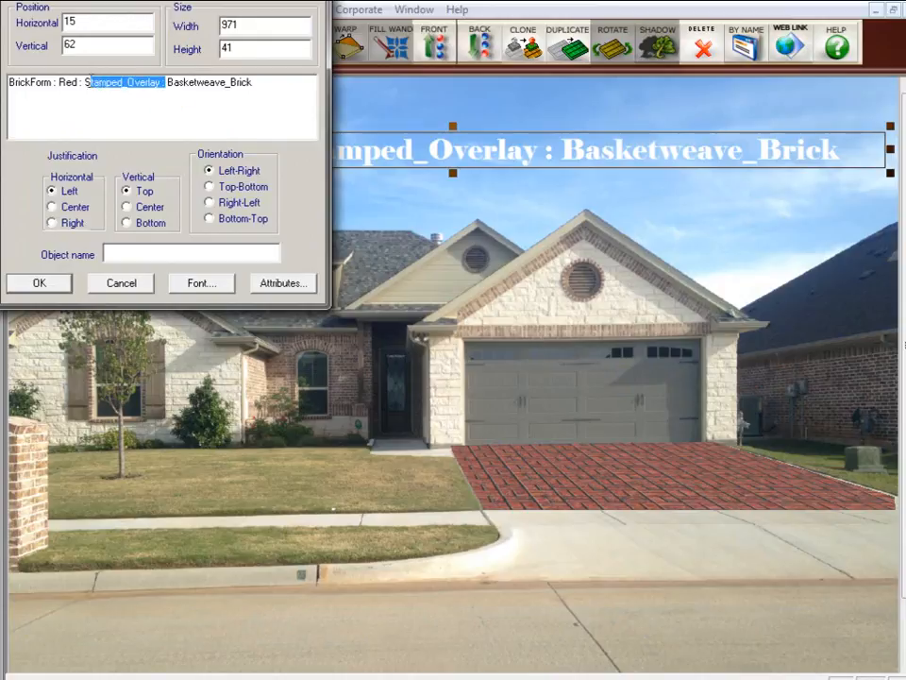
pyautogui.press('Delete')
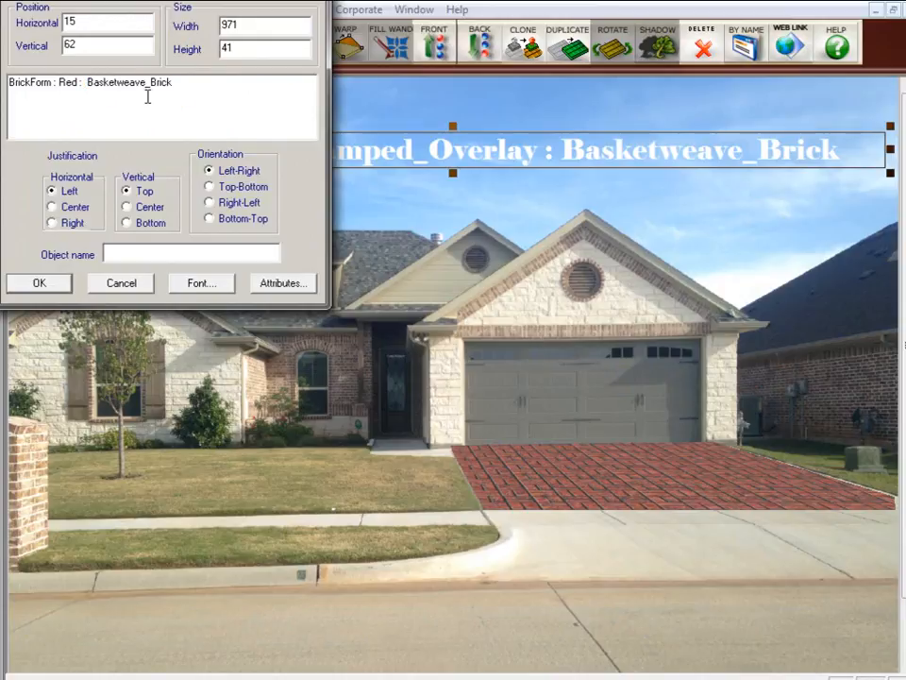
pyautogui.write('BrickForm : Red :')
pyautogui.click(179, 283)
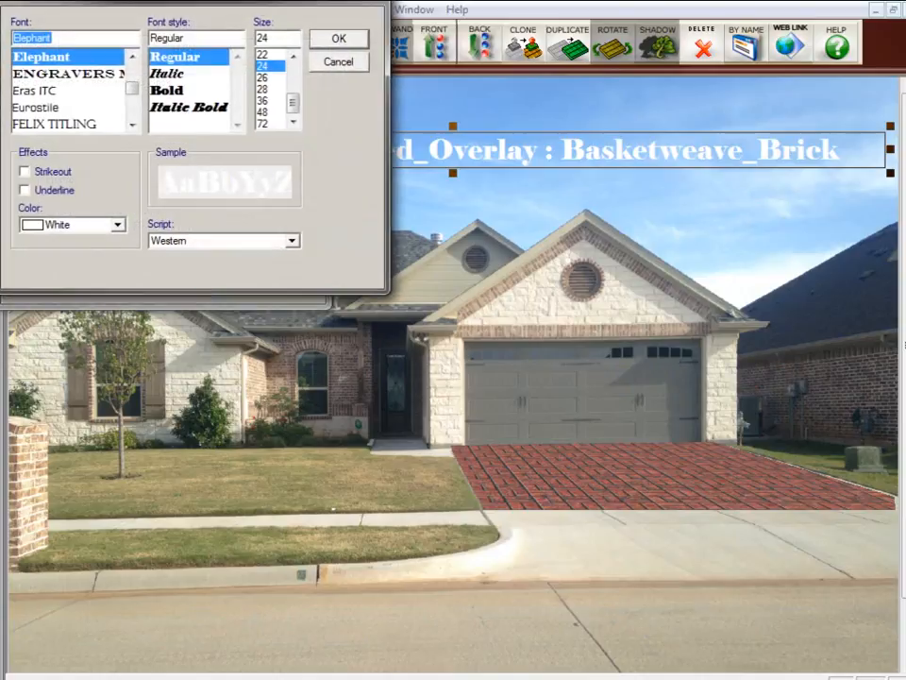
pyautogui.click(336, 66)
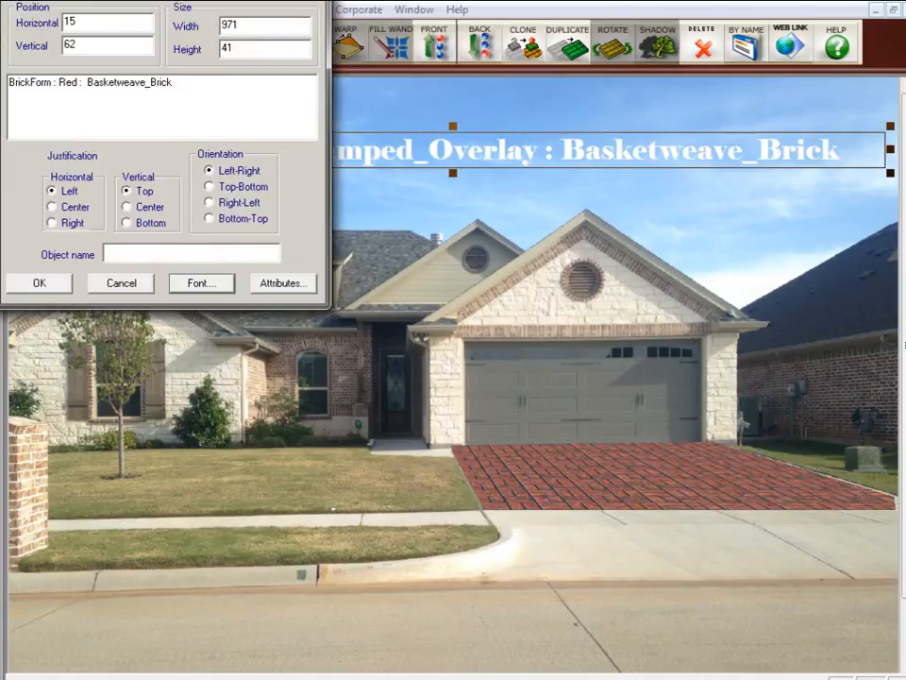
pyautogui.click(37, 283)
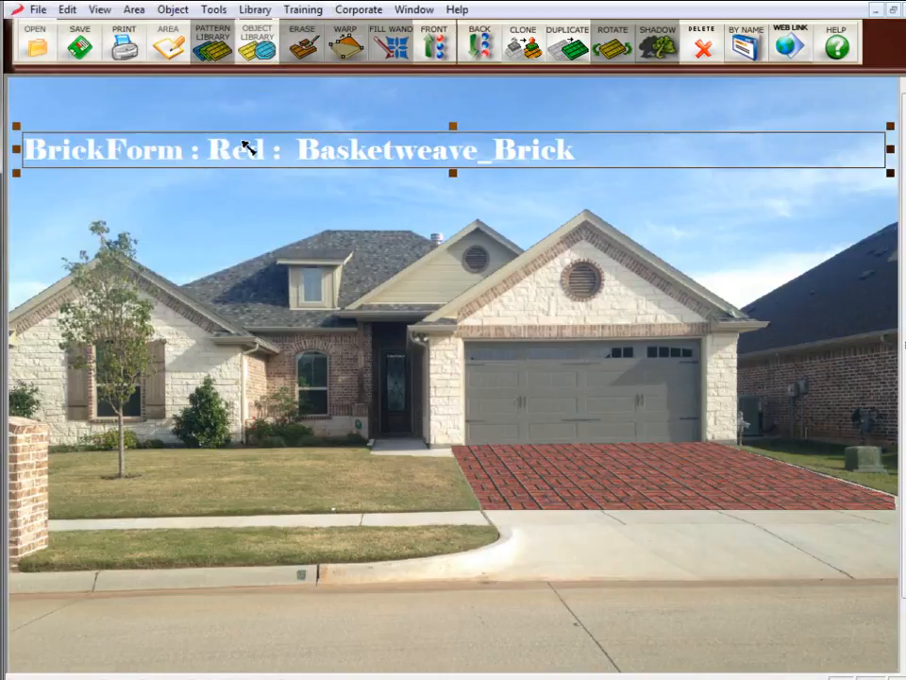